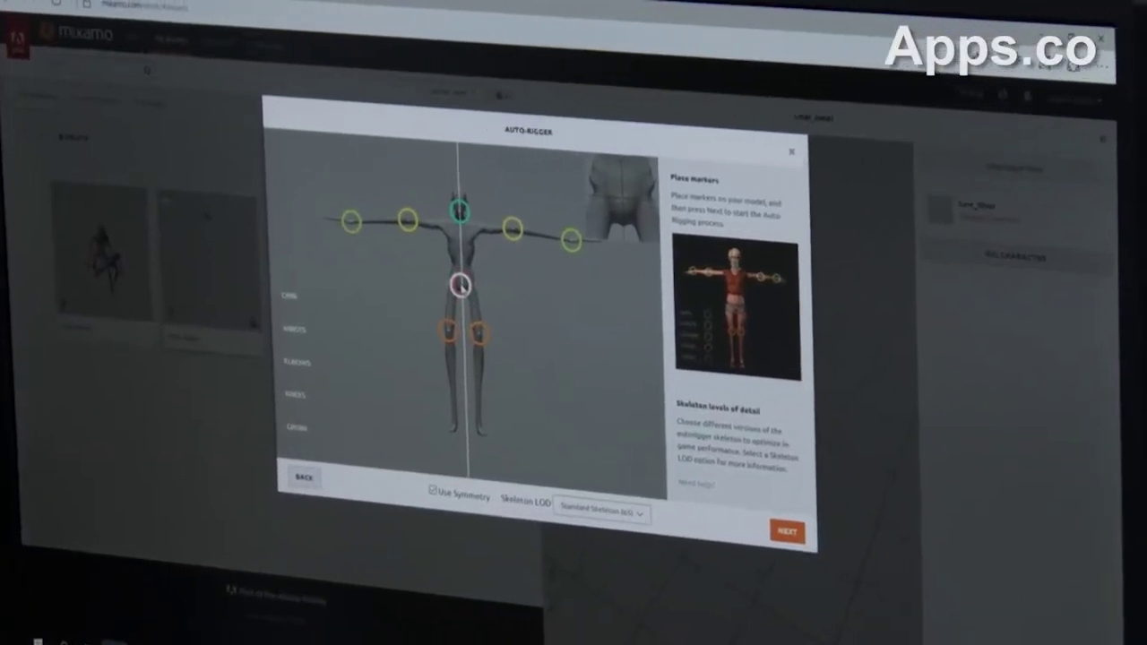
Step: Right-click the model's pelvis in the Auto-Rigger marker placement view
right_click(476, 287)
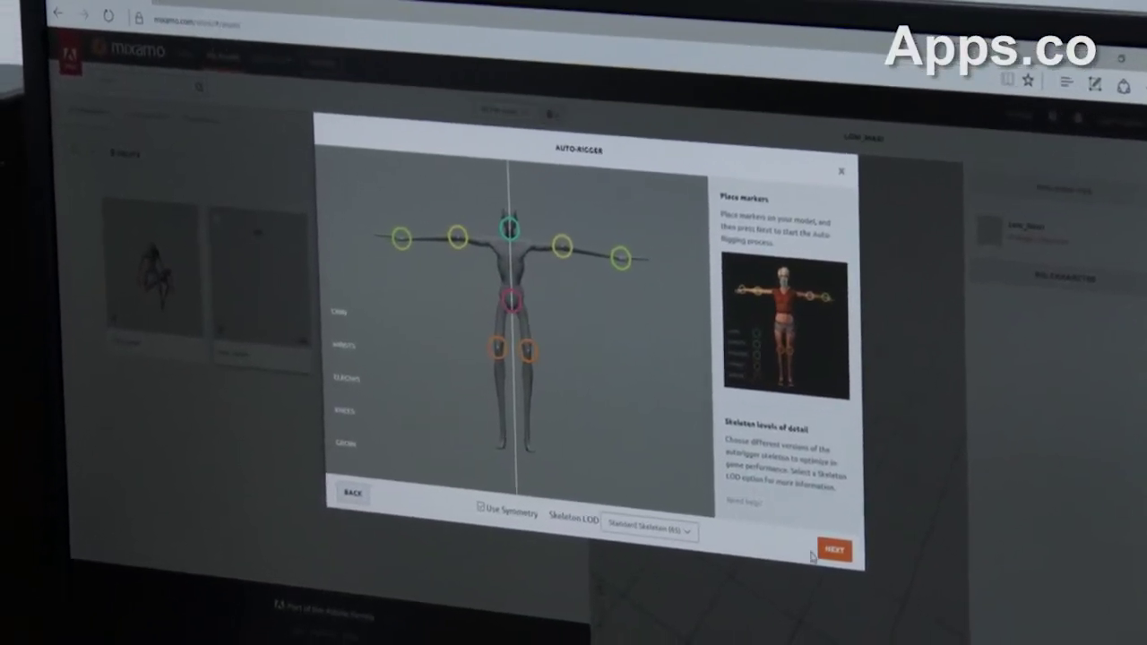